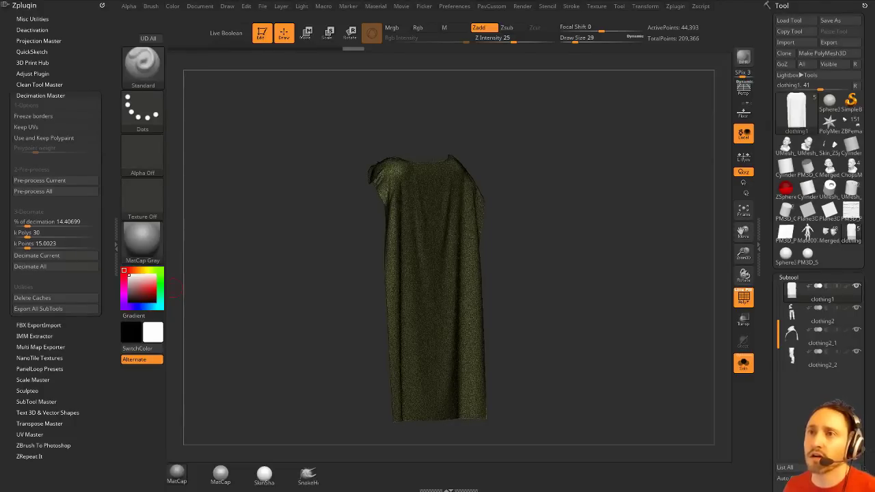
Switch to the browser, look through the Marvelous and ZBrush Quickstart playlist on YouTube, and return to the garment model.
{"action": "left_click_drag", "start_coordinate": [403, 491], "coordinate": [386, 79]}
{"action": "scroll", "coordinate": [465, 276], "scroll_direction": "down", "scroll_amount": 3}
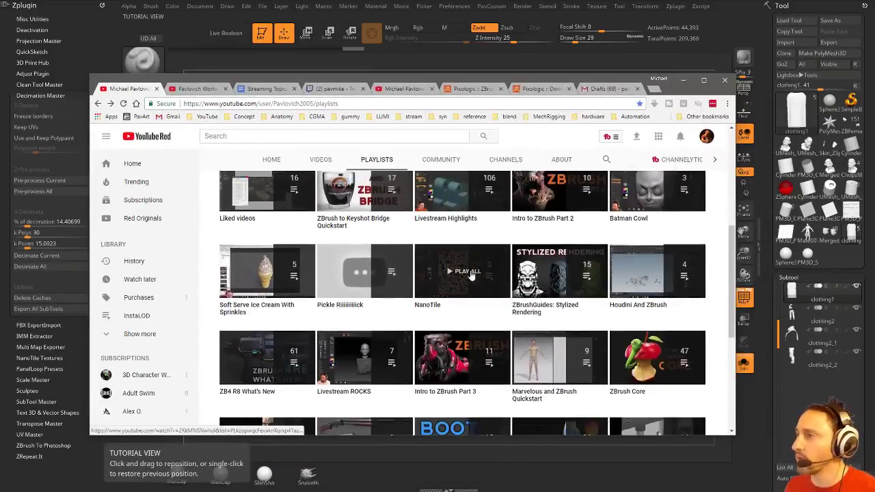
{"action": "left_click", "coordinate": [545, 353]}
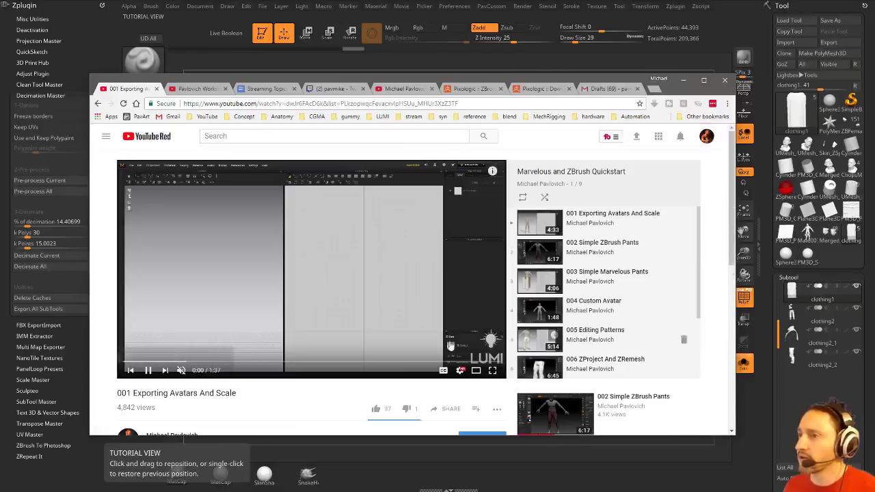
{"action": "scroll", "coordinate": [615, 246], "scroll_direction": "down", "scroll_amount": 3}
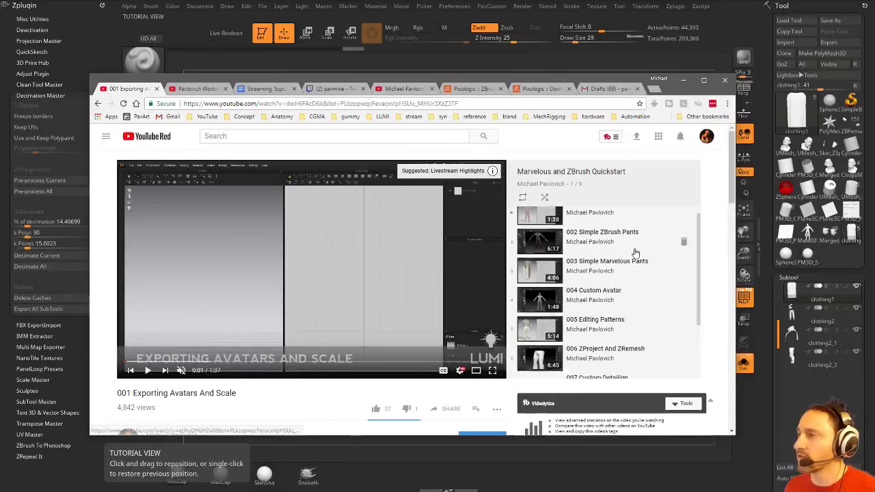
{"action": "left_click_drag", "start_coordinate": [630, 79], "coordinate": [621, 491]}
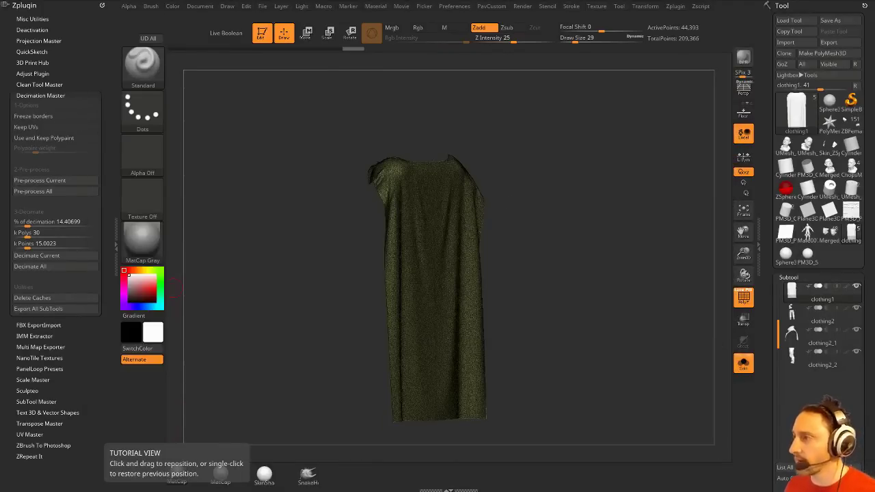
Turn off the polyframe display, duplicate the clothing1 subtool and make the copy the active subtool.
{"action": "left_click_drag", "start_coordinate": [564, 264], "coordinate": [635, 273]}
{"action": "left_click", "coordinate": [743, 298]}
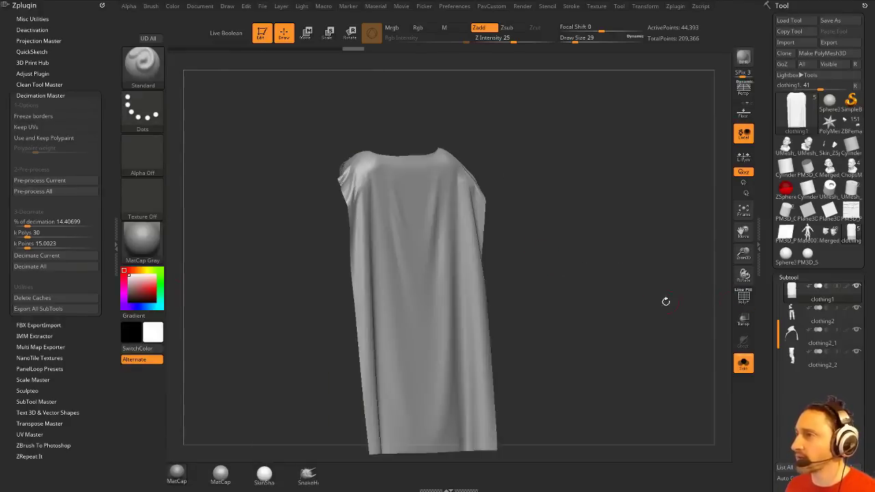
{"action": "left_click_drag", "start_coordinate": [663, 300], "coordinate": [650, 262]}
{"action": "key", "text": "1"}
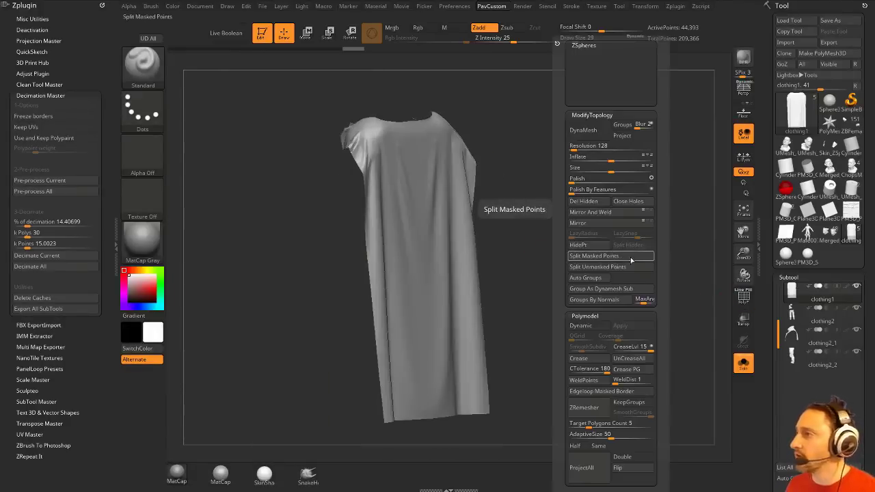
{"action": "left_click_drag", "start_coordinate": [762, 406], "coordinate": [761, 205]}
{"action": "left_click", "coordinate": [785, 343]}
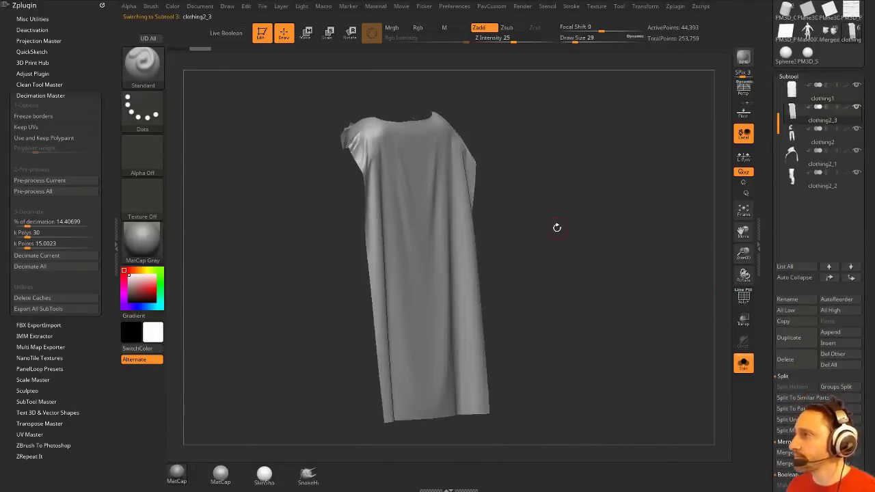
Retopologize the garment copy with ZRemesher using the Half option and AdaptiveSize 29.
{"action": "left_click_drag", "start_coordinate": [556, 227], "coordinate": [557, 234]}
{"action": "key", "text": "1"}
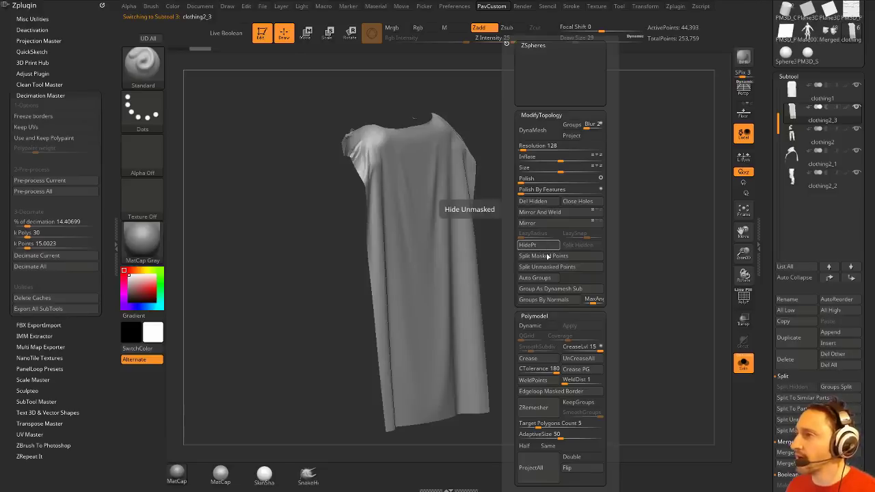
{"action": "key", "text": "space"}
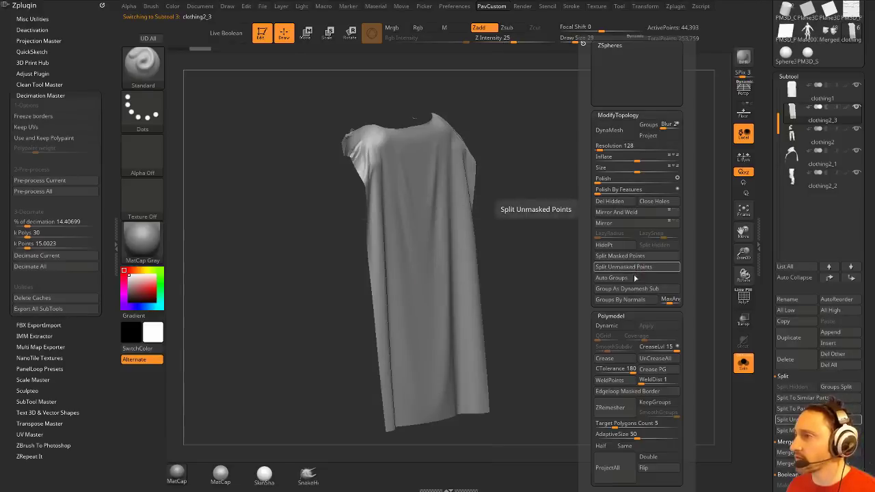
{"action": "key", "text": "Return"}
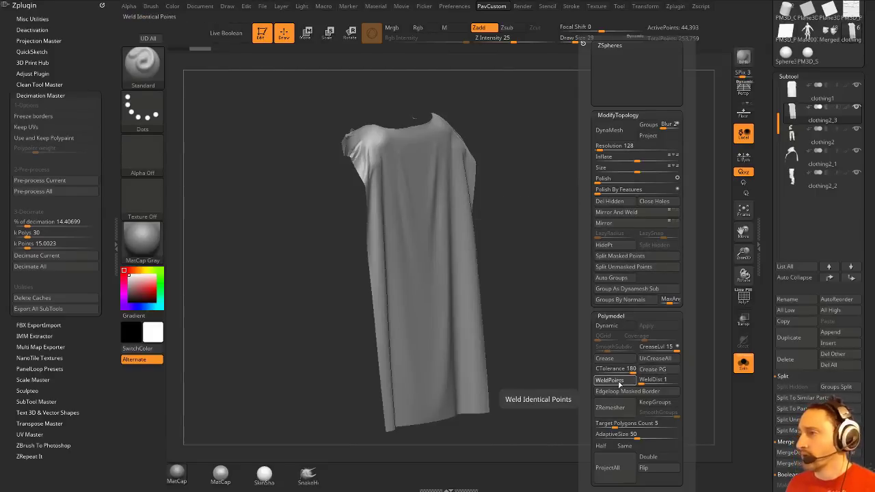
{"action": "left_click_drag", "start_coordinate": [553, 256], "coordinate": [621, 229]}
{"action": "key", "text": "space"}
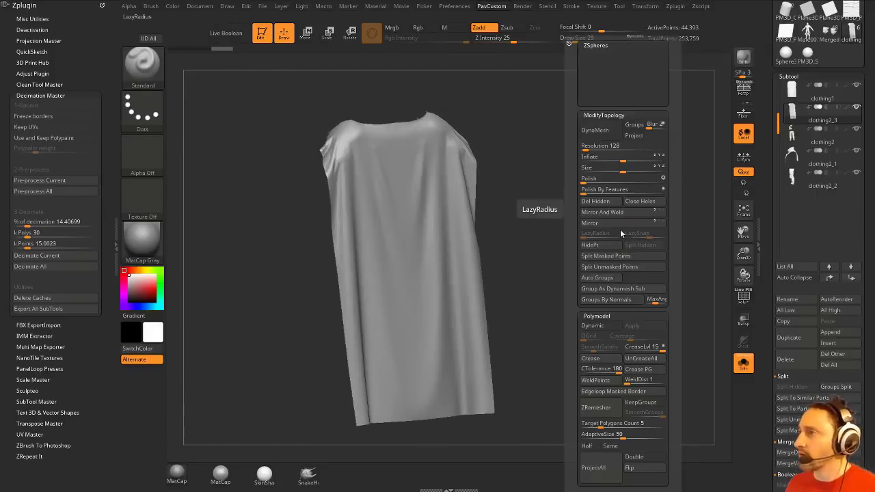
{"action": "key", "text": "space"}
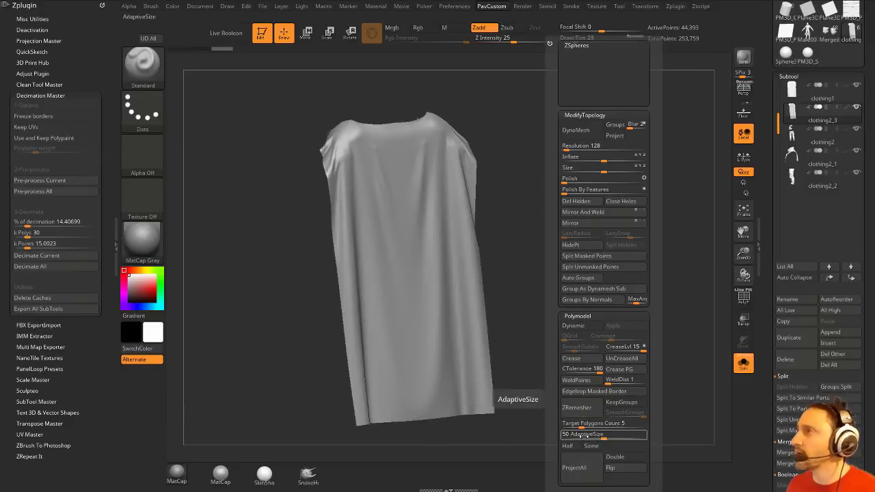
{"action": "left_click", "coordinate": [567, 446]}
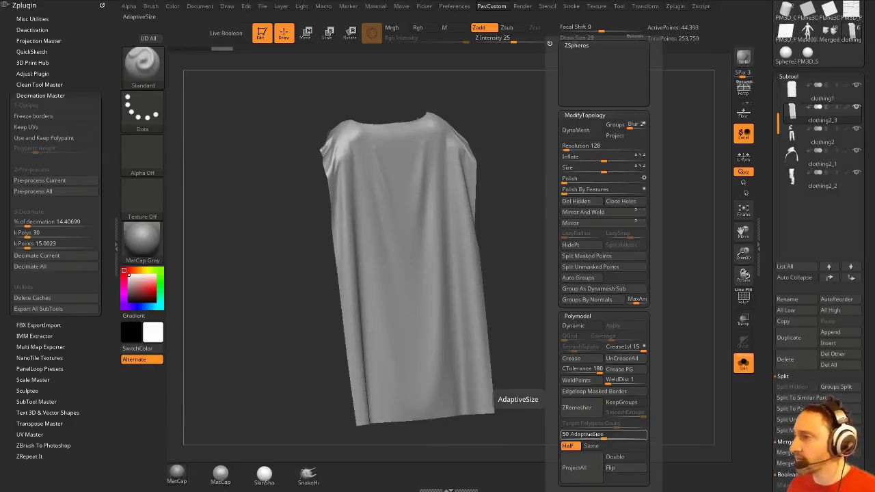
{"action": "left_click", "coordinate": [578, 434]}
{"action": "left_click_drag", "start_coordinate": [578, 435], "coordinate": [586, 434]}
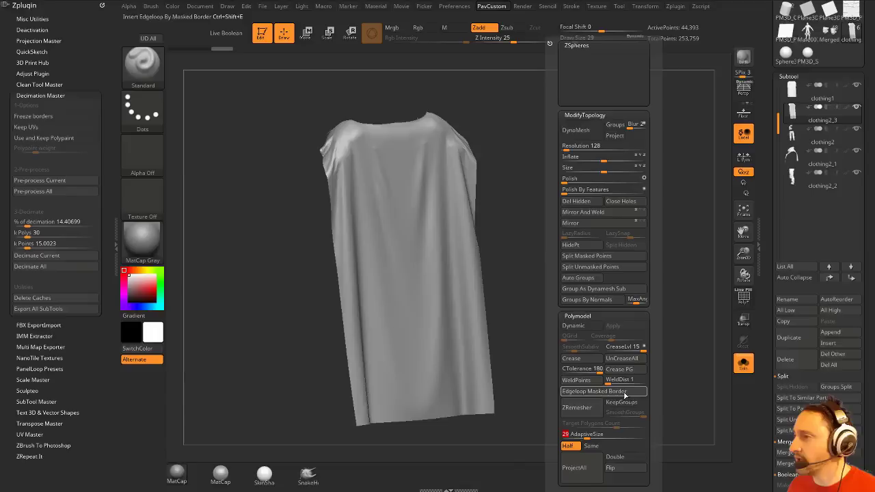
{"action": "left_click", "coordinate": [576, 407]}
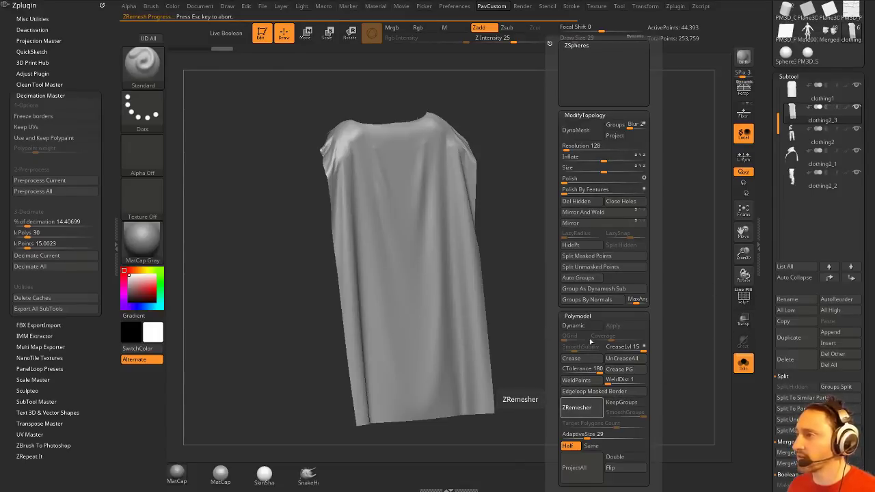
{"action": "left_click", "coordinate": [743, 365]}
{"action": "left_click", "coordinate": [743, 365]}
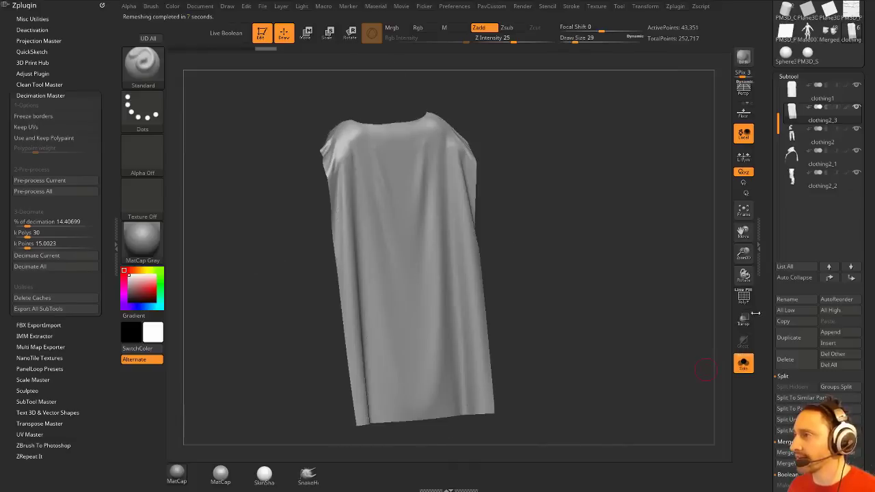
Turn on the polyframe and run ZRemesher repeatedly at Half to reduce the garment copy's density.
{"action": "left_click", "coordinate": [744, 297]}
{"action": "left_click_drag", "start_coordinate": [702, 305], "coordinate": [650, 325], "text": "shift"}
{"action": "left_click_drag", "start_coordinate": [595, 244], "coordinate": [678, 294], "text": "alt"}
{"action": "key", "text": "grave"}
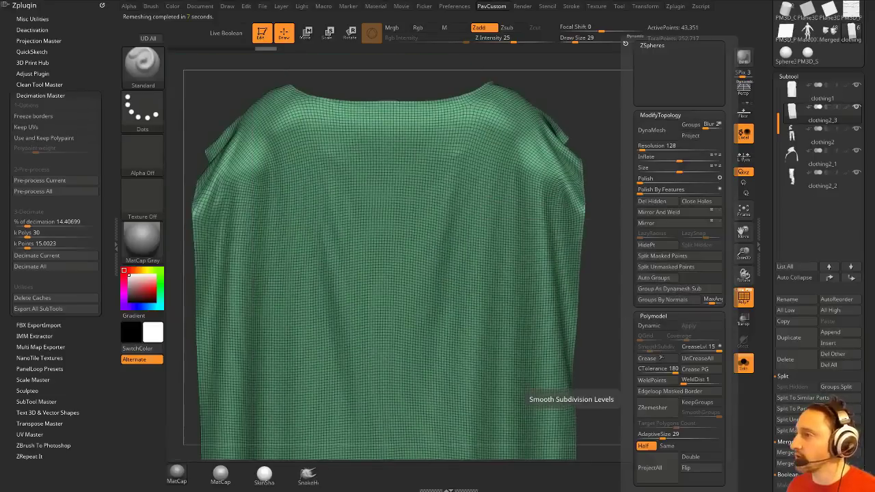
{"action": "left_click", "coordinate": [655, 409]}
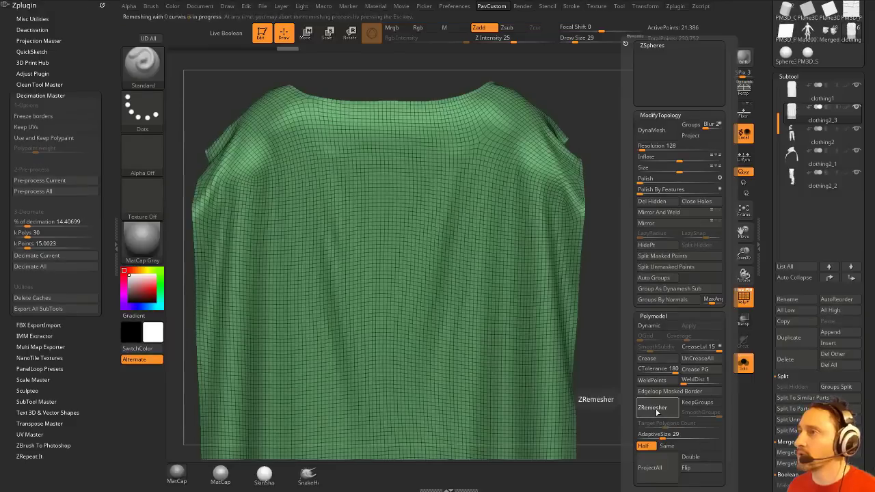
Switch to the ZModeler brush and set its polygon action to Extrude with the Polygroup All target.
{"action": "mouse_move", "coordinate": [602, 292]}
{"action": "left_mouse_down"}
{"action": "mouse_move", "coordinate": [606, 227]}
{"action": "mouse_move", "coordinate": [667, 252]}
{"action": "mouse_move", "coordinate": [588, 236]}
{"action": "mouse_move", "coordinate": [599, 277]}
{"action": "mouse_move", "coordinate": [613, 266]}
{"action": "left_mouse_up"}
{"action": "key", "text": "b"}
{"action": "key", "text": "z"}
{"action": "key", "text": "m"}
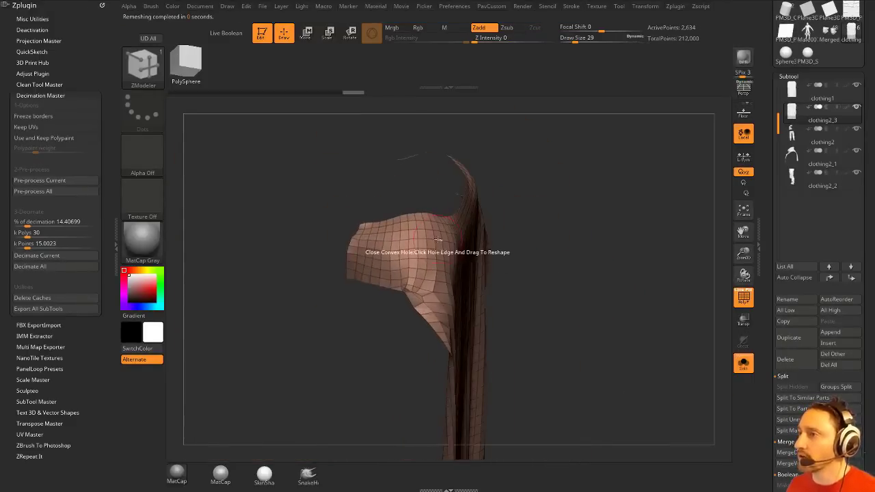
{"action": "key", "text": "space"}
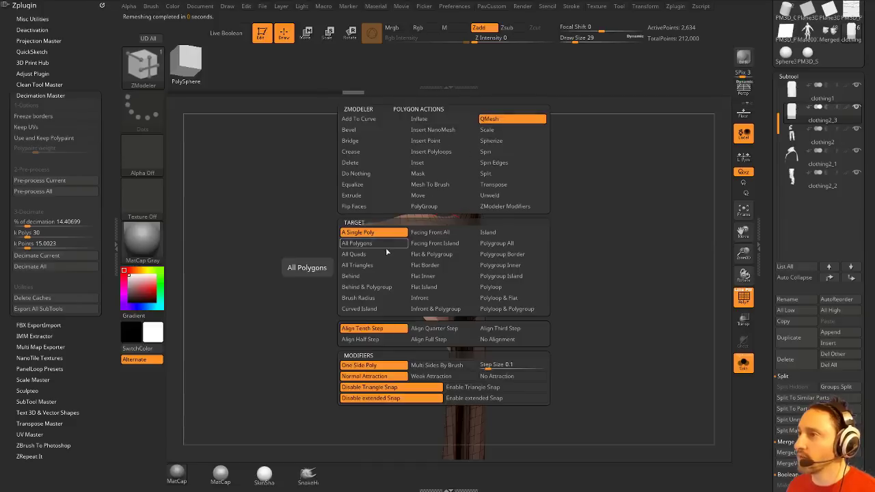
{"action": "left_click", "coordinate": [363, 196]}
{"action": "left_click", "coordinate": [499, 244]}
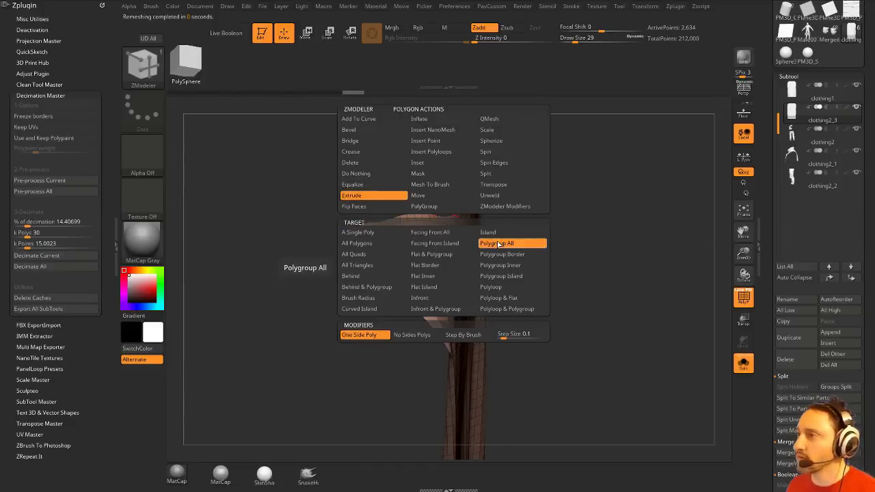
Undo the last ZRemesher pass on the garment copy and inspect its armpit area.
{"action": "left_click_drag", "start_coordinate": [602, 220], "coordinate": [623, 263]}
{"action": "key", "text": "ctrl+z"}
{"action": "left_click_drag", "start_coordinate": [443, 245], "coordinate": [576, 229]}
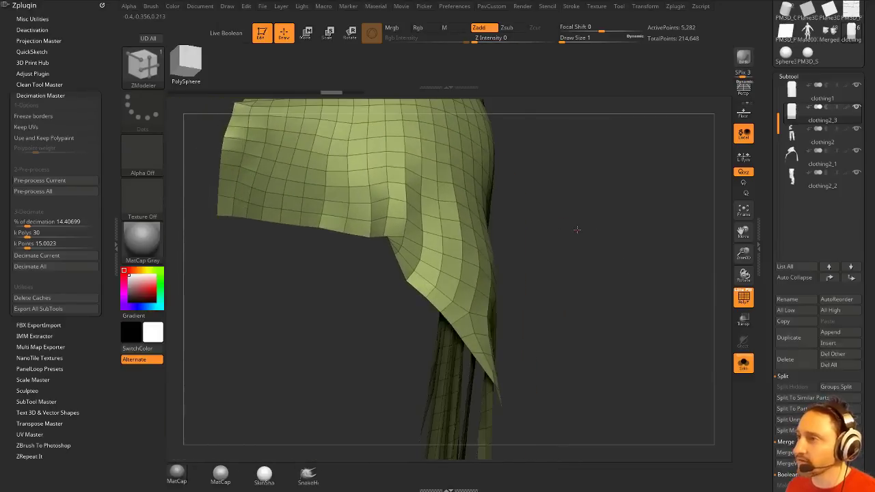
Try to pull the garment's armpit corner point with the Move brush.
{"action": "left_click_drag", "start_coordinate": [644, 214], "coordinate": [694, 274], "text": "alt"}
{"action": "key", "text": "b"}
{"action": "key", "text": "m"}
{"action": "key", "text": "v"}
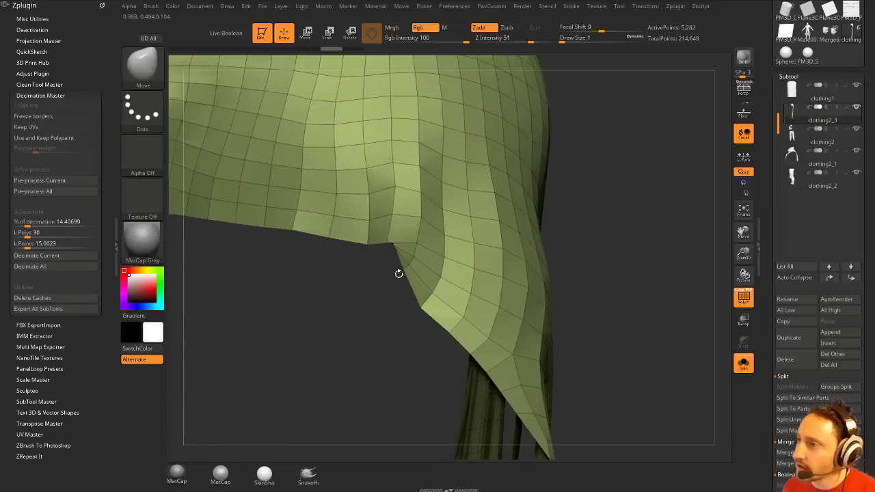
{"action": "left_click_drag", "start_coordinate": [393, 243], "coordinate": [614, 215]}
{"action": "key", "text": "ctrl+z"}
{"action": "key", "text": "ctrl+z"}
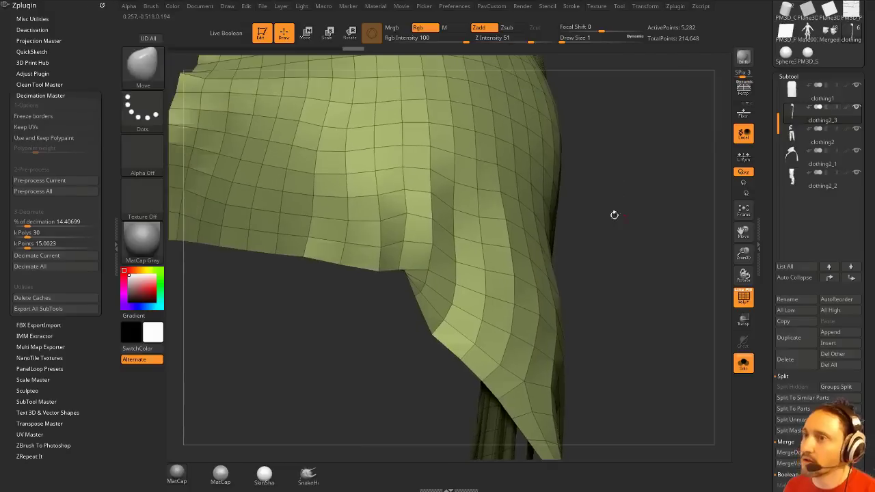
Dock the brush settings and open the Move brush's Auto Masking options.
{"action": "left_click", "coordinate": [103, 5]}
{"action": "left_click", "coordinate": [150, 5]}
{"action": "left_click", "coordinate": [145, 10]}
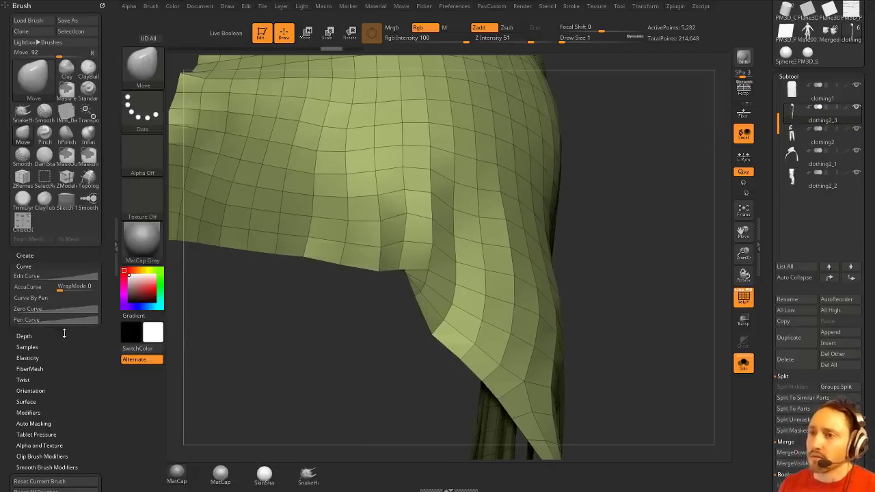
{"action": "key", "text": "shift"}
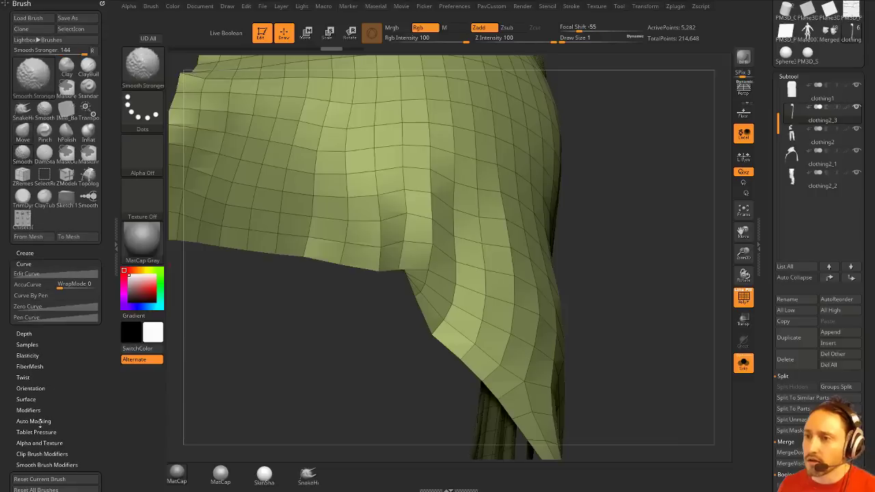
{"action": "left_click", "coordinate": [34, 423]}
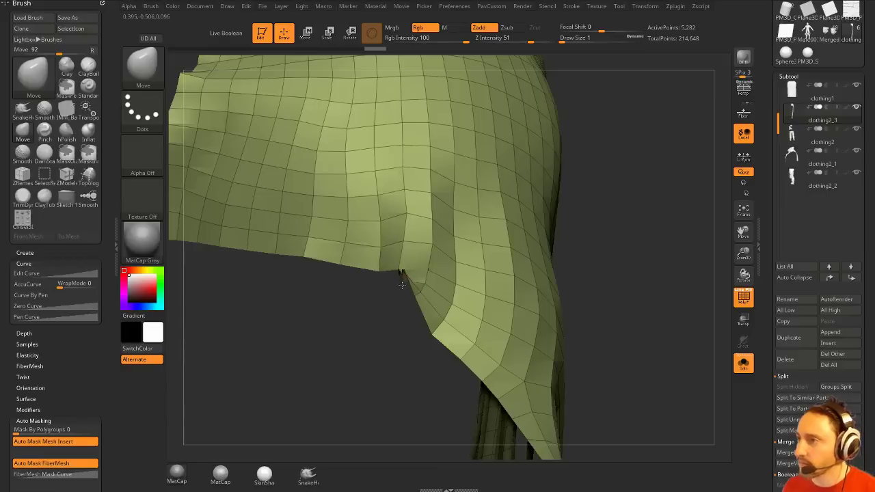
Move the point at the armpit corner and collapse the folded edges there with the ZModeler brush.
{"action": "left_click_drag", "start_coordinate": [402, 266], "coordinate": [404, 268]}
{"action": "mouse_move", "coordinate": [382, 320]}
{"action": "left_mouse_down"}
{"action": "mouse_move", "coordinate": [334, 314]}
{"action": "mouse_move", "coordinate": [336, 359]}
{"action": "mouse_move", "coordinate": [325, 372]}
{"action": "mouse_move", "coordinate": [356, 321]}
{"action": "left_mouse_up"}
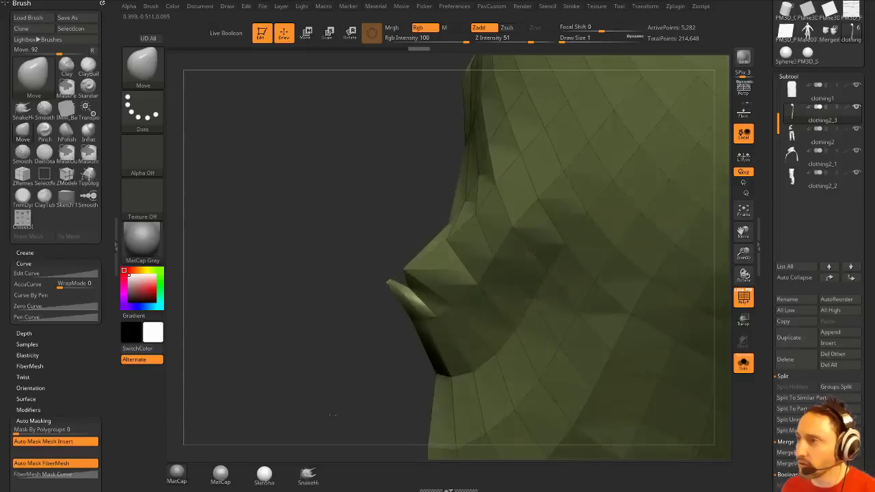
{"action": "key", "text": "b"}
{"action": "key", "text": "z"}
{"action": "key", "text": "m"}
{"action": "key", "text": "space"}
{"action": "left_click", "coordinate": [309, 271]}
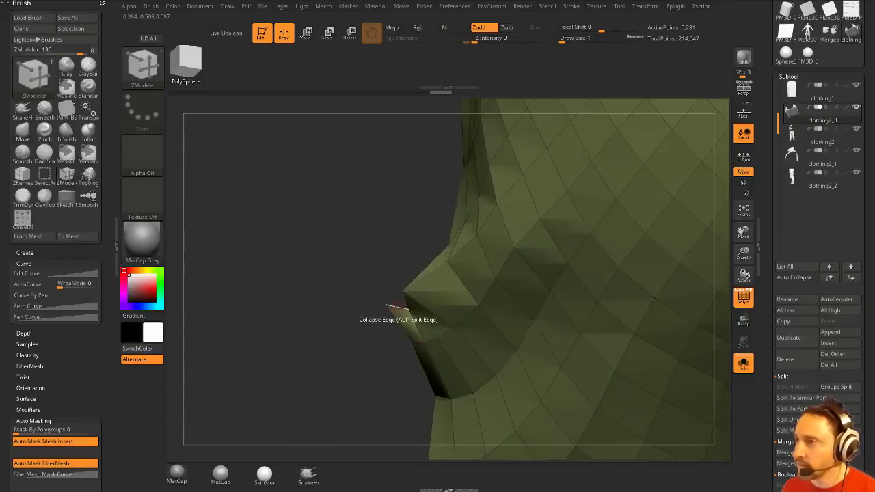
{"action": "left_click", "coordinate": [398, 305]}
{"action": "left_click_drag", "start_coordinate": [392, 306], "coordinate": [408, 297]}
{"action": "left_click", "coordinate": [411, 299]}
Run ZRemesher at Half again on the whole cleaned-up garment copy.
{"action": "left_click_drag", "start_coordinate": [349, 341], "coordinate": [528, 192], "text": "alt"}
{"action": "left_click_drag", "start_coordinate": [546, 146], "coordinate": [590, 186]}
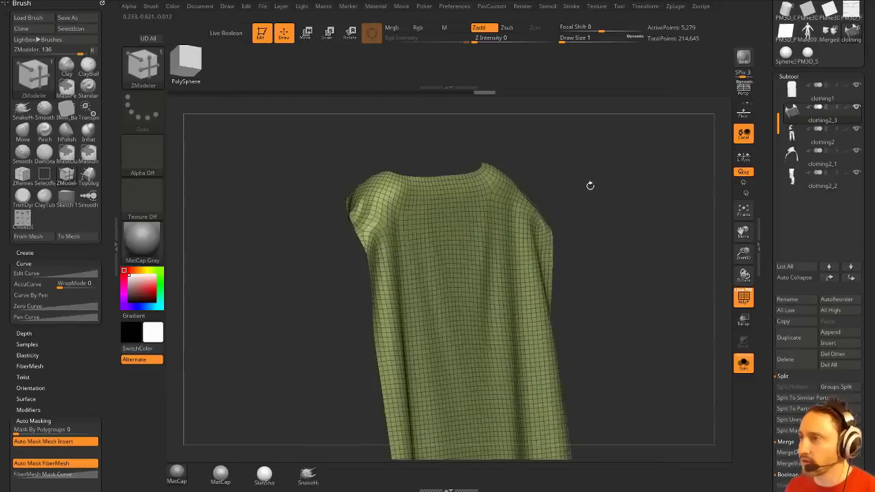
{"action": "key", "text": "grave"}
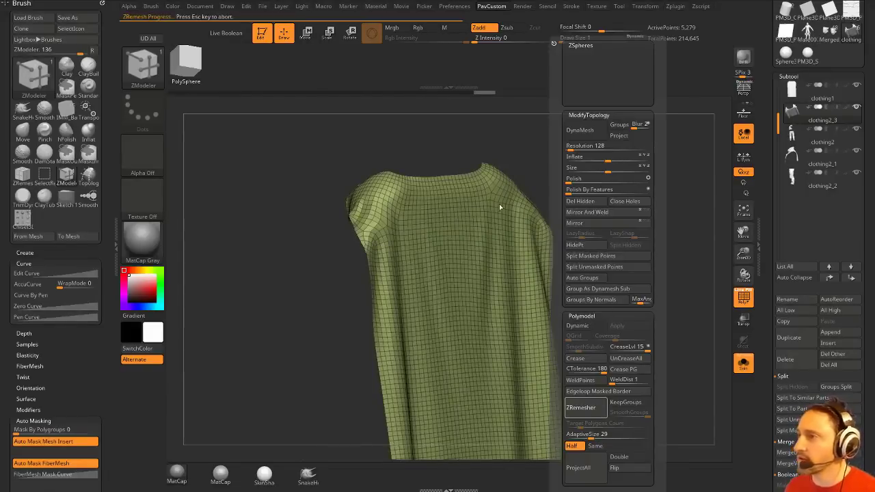
Extrude the garment's entire polygroup with ZModeler to give the cloth a small thickness.
{"action": "left_click_drag", "start_coordinate": [540, 175], "coordinate": [637, 291]}
{"action": "key", "text": "space"}
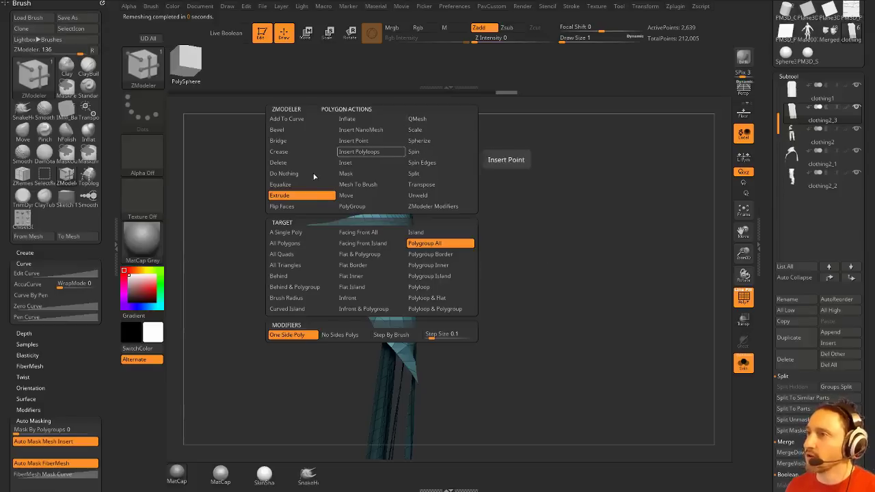
{"action": "left_click_drag", "start_coordinate": [499, 266], "coordinate": [475, 214]}
{"action": "left_click_drag", "start_coordinate": [360, 253], "coordinate": [352, 263]}
Flip the surface normals of the thickened garment and check it from the front.
{"action": "key", "text": "grave"}
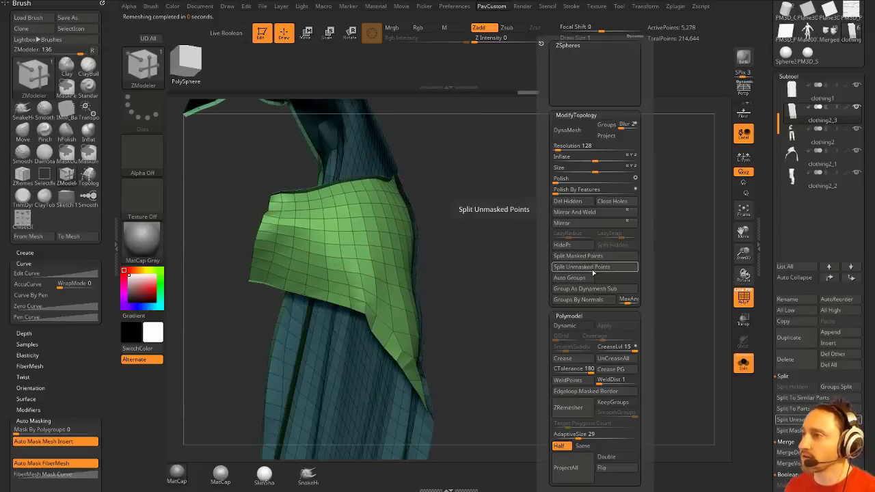
{"action": "left_click", "coordinate": [620, 466]}
{"action": "left_click_drag", "start_coordinate": [552, 308], "coordinate": [495, 239], "text": "alt"}
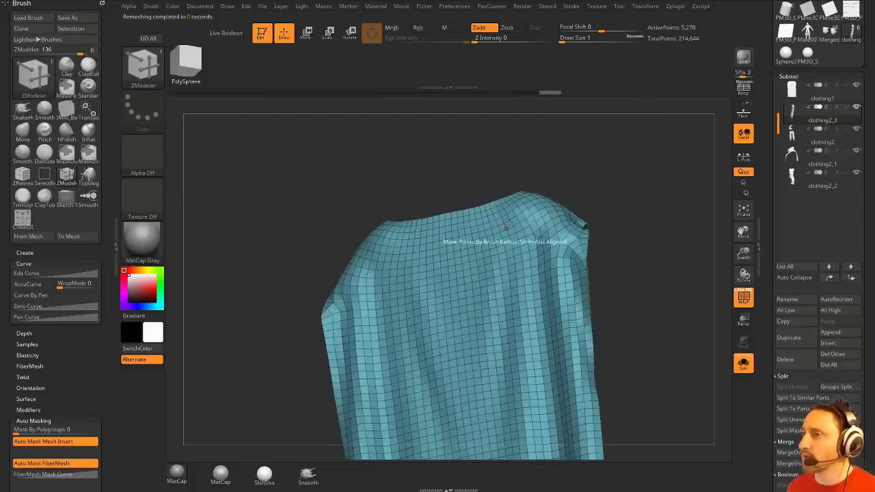
{"action": "left_click_drag", "start_coordinate": [651, 254], "coordinate": [680, 259]}
{"action": "mouse_move", "coordinate": [766, 341]}
{"action": "left_mouse_down"}
{"action": "mouse_move", "coordinate": [769, 189]}
{"action": "mouse_move", "coordinate": [770, 200]}
{"action": "left_mouse_up"}
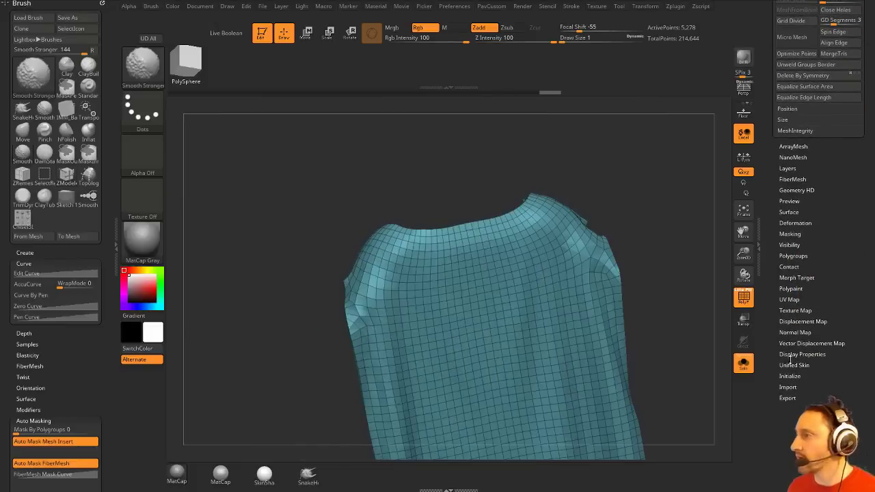
Hide the polygroup wireframe and inspect the shading of the thickened garment from the back and side.
{"action": "left_click", "coordinate": [807, 357], "text": "shift"}
{"action": "left_click", "coordinate": [802, 353]}
{"action": "mouse_move", "coordinate": [684, 257]}
{"action": "left_mouse_down"}
{"action": "mouse_move", "coordinate": [623, 231]}
{"action": "mouse_move", "coordinate": [617, 217]}
{"action": "mouse_move", "coordinate": [621, 226]}
{"action": "left_mouse_up"}
{"action": "left_click", "coordinate": [746, 302]}
{"action": "left_click_drag", "start_coordinate": [673, 308], "coordinate": [701, 292], "text": "shift"}
{"action": "left_click_drag", "start_coordinate": [765, 346], "coordinate": [732, 481]}
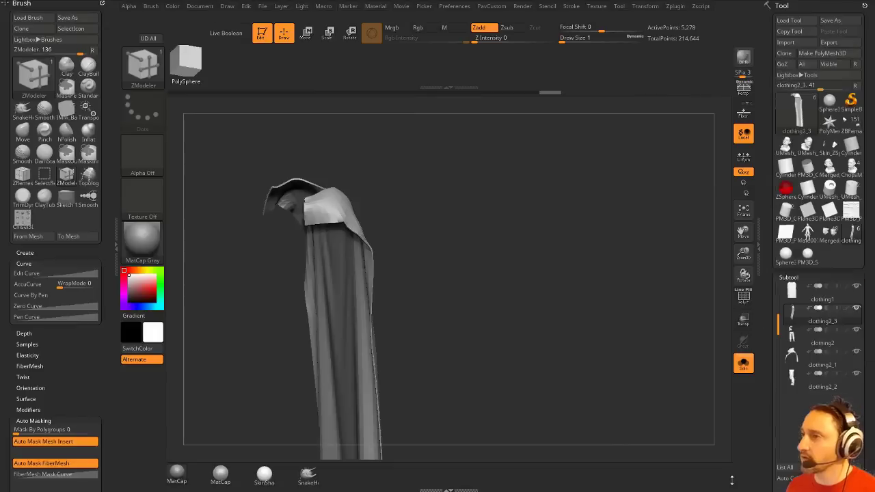
{"action": "mouse_move", "coordinate": [560, 243]}
{"action": "left_mouse_down"}
{"action": "mouse_move", "coordinate": [531, 238]}
{"action": "mouse_move", "coordinate": [544, 284]}
{"action": "mouse_move", "coordinate": [556, 274]}
{"action": "mouse_move", "coordinate": [545, 268]}
{"action": "left_mouse_up"}
Switch to the Standard brush and examine the cloth thickness around the neck opening and shoulders.
{"action": "key", "text": "b"}
{"action": "key", "text": "s"}
{"action": "key", "text": "t"}
{"action": "key", "text": "s"}
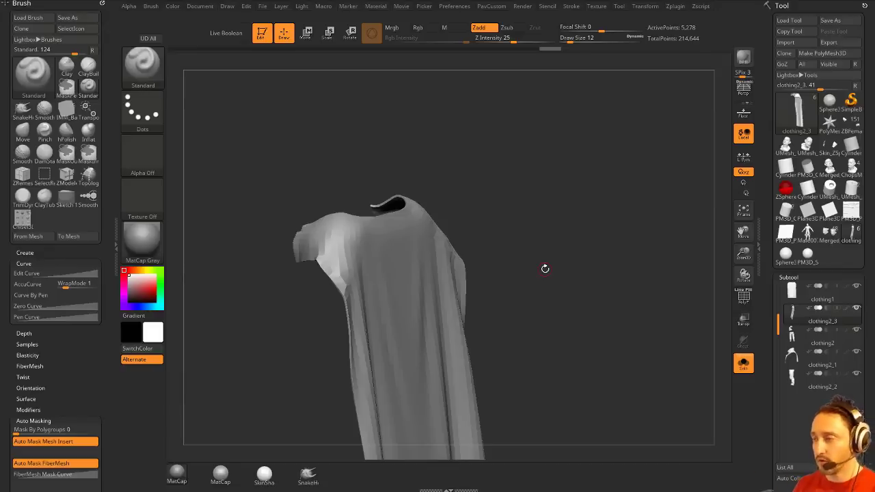
{"action": "left_click_drag", "start_coordinate": [570, 224], "coordinate": [402, 272]}
{"action": "left_click_drag", "start_coordinate": [385, 316], "coordinate": [257, 366]}
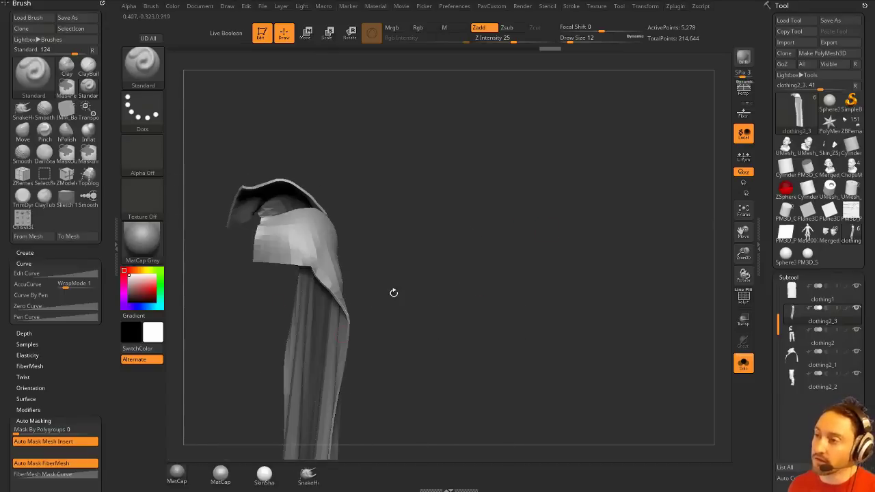
{"action": "left_click_drag", "start_coordinate": [394, 292], "coordinate": [482, 244]}
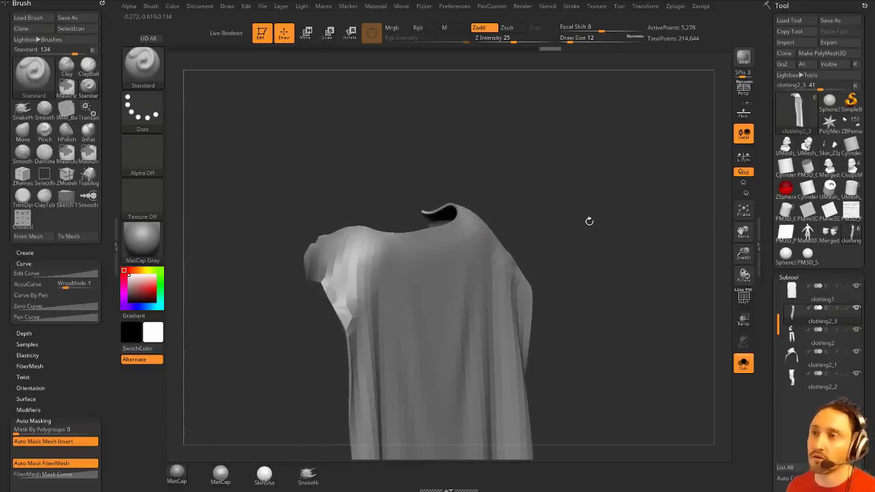
{"action": "left_click_drag", "start_coordinate": [540, 216], "coordinate": [601, 233]}
{"action": "left_click_drag", "start_coordinate": [602, 233], "coordinate": [583, 226], "text": "alt"}
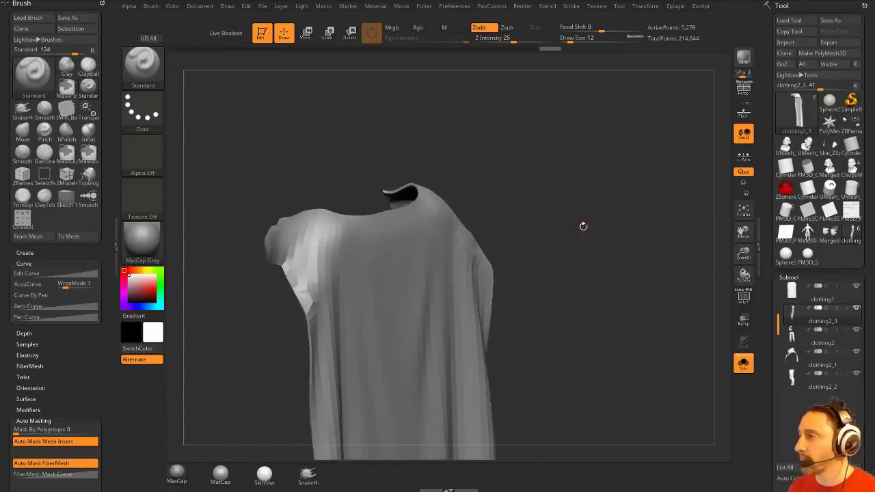
Show the wireframe and crease the garment copy's edges with a crease tolerance of 58.
{"action": "left_click", "coordinate": [743, 298]}
{"action": "left_click_drag", "start_coordinate": [718, 298], "coordinate": [659, 296]}
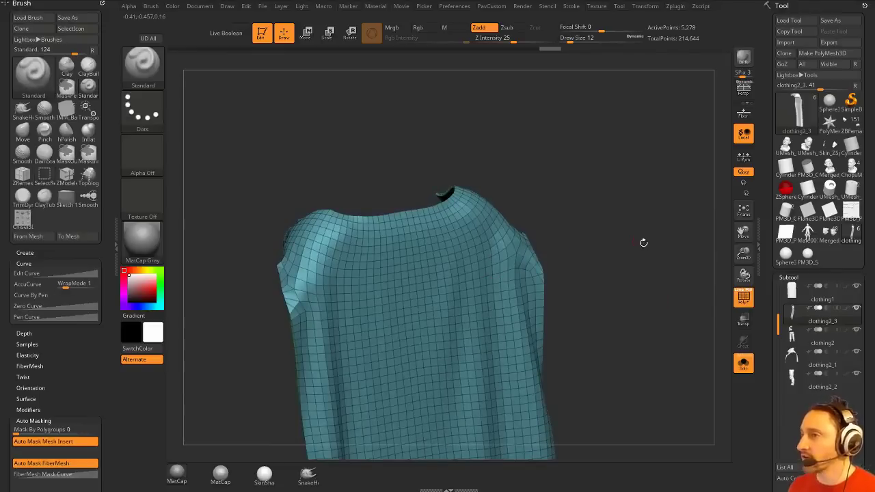
{"action": "key", "text": "grave"}
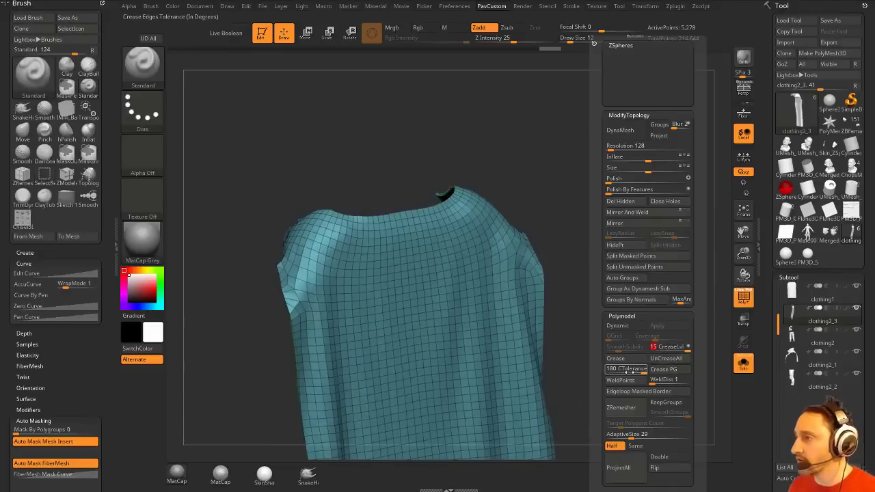
{"action": "left_click_drag", "start_coordinate": [624, 367], "coordinate": [619, 368]}
{"action": "left_click", "coordinate": [635, 362]}
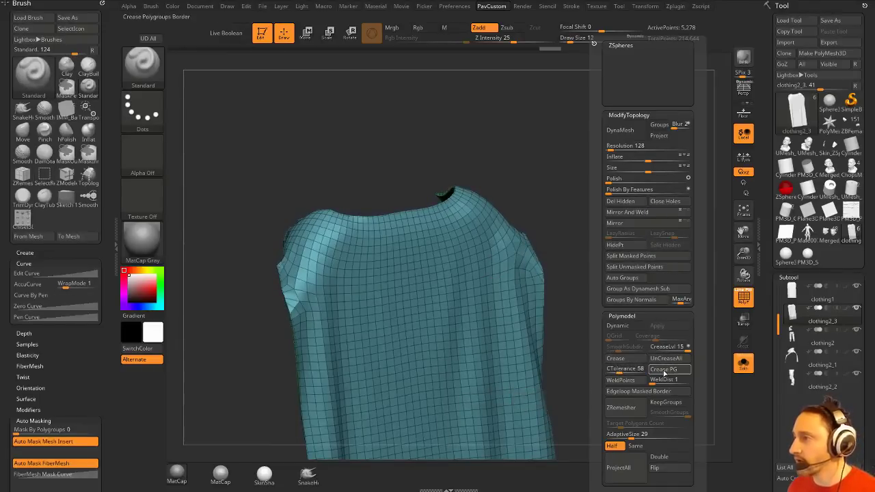
{"action": "left_click_drag", "start_coordinate": [589, 254], "coordinate": [623, 237]}
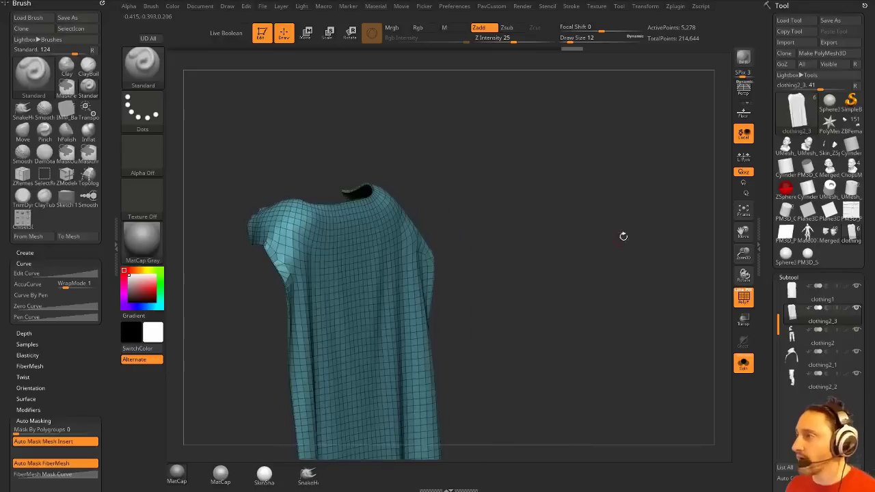
Leave solo mode and show only the garment copy clothing2_3 together with the original clothing1 subtool.
{"action": "left_click", "coordinate": [747, 367]}
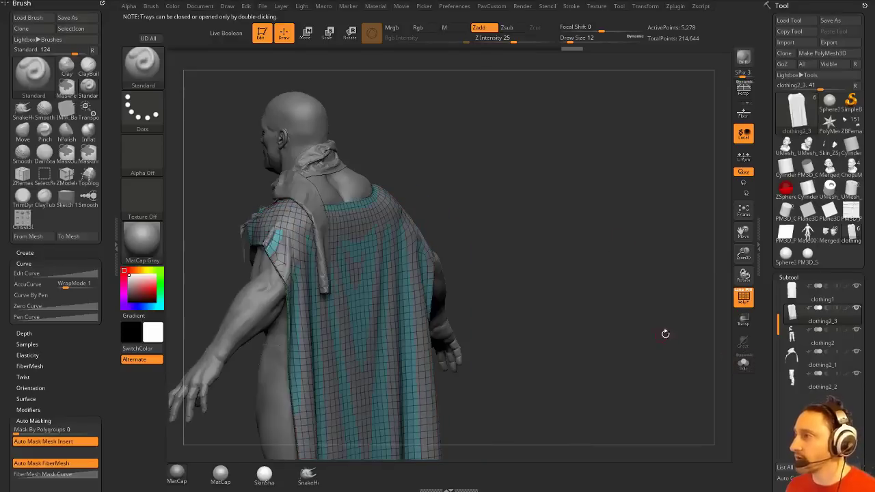
{"action": "left_click", "coordinate": [857, 308], "text": "shift"}
{"action": "left_click", "coordinate": [856, 285]}
{"action": "left_click_drag", "start_coordinate": [634, 256], "coordinate": [613, 265]}
Subdivide the garment copy once, isolate its outer surface polygroup and project the original garment's detail onto it.
{"action": "key", "text": "ctrl+d"}
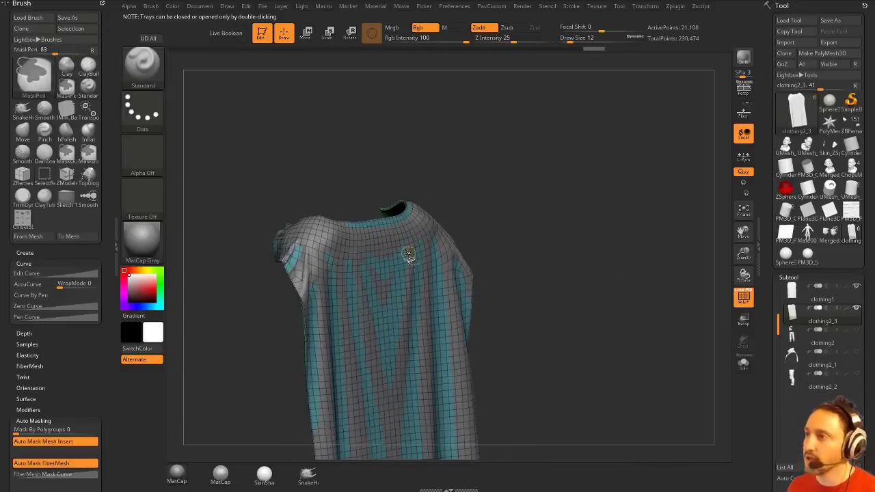
{"action": "left_click", "coordinate": [406, 255], "text": "ctrl+shift"}
{"action": "key", "text": "1"}
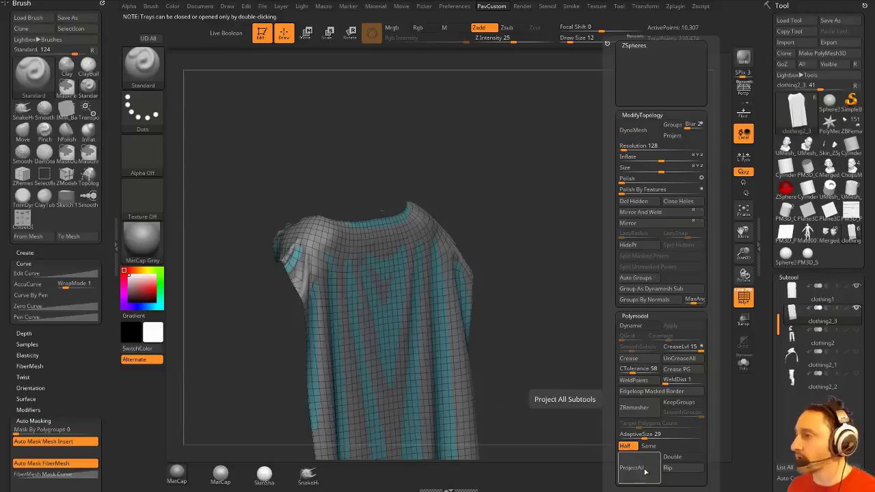
Unhide the whole garment copy, subdivide it to level 3 and project the original's detail onto the isolated outer surface.
{"action": "left_click", "coordinate": [566, 242], "text": "ctrl+shift"}
{"action": "key", "text": "ctrl"}
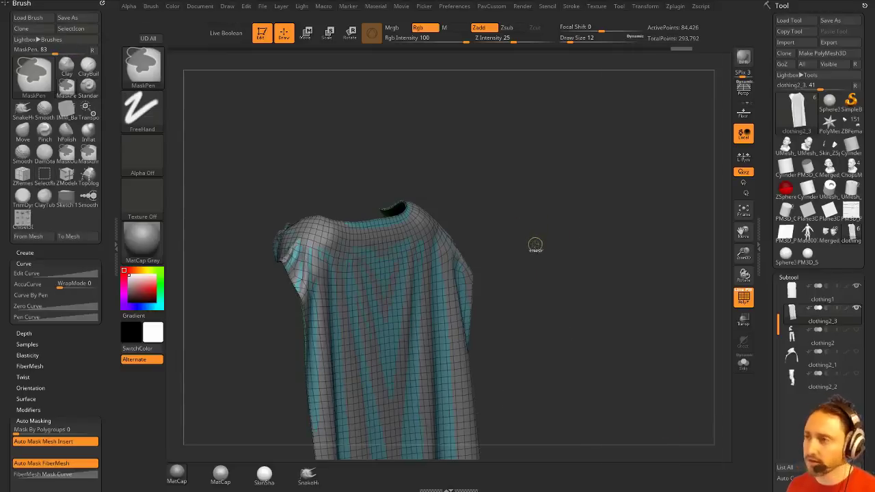
{"action": "key", "text": "space"}
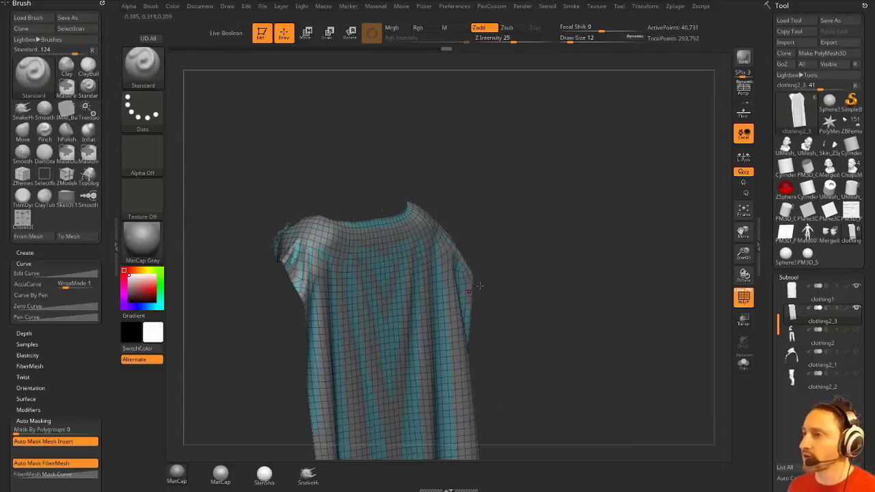
{"action": "left_click", "coordinate": [525, 266], "text": "ctrl+shift"}
Subdivide the full garment copy to level 4 and project the original's detail onto its isolated outer surface.
{"action": "left_click", "coordinate": [411, 298], "text": "ctrl+shift"}
{"action": "left_click", "coordinate": [618, 274], "text": "ctrl+shift"}
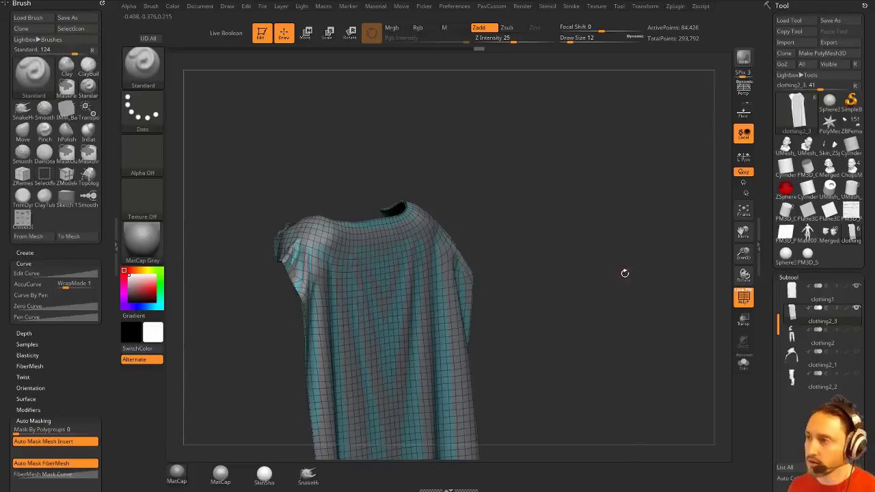
{"action": "left_click", "coordinate": [430, 301], "text": "ctrl+shift"}
{"action": "key", "text": "space"}
{"action": "left_click", "coordinate": [605, 406]}
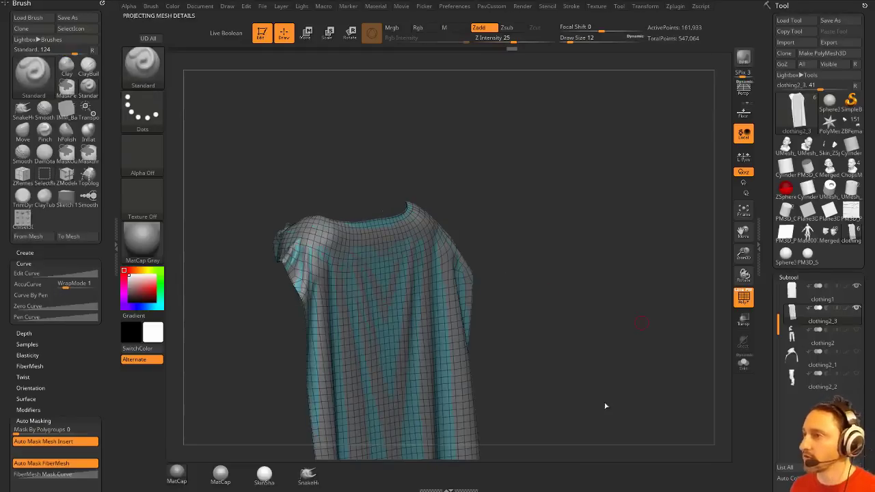
Subdivide the whole garment copy to level 5, project the detail onto the outer polygroup, and unhide the full mesh.
{"action": "key", "text": "ctrl+d"}
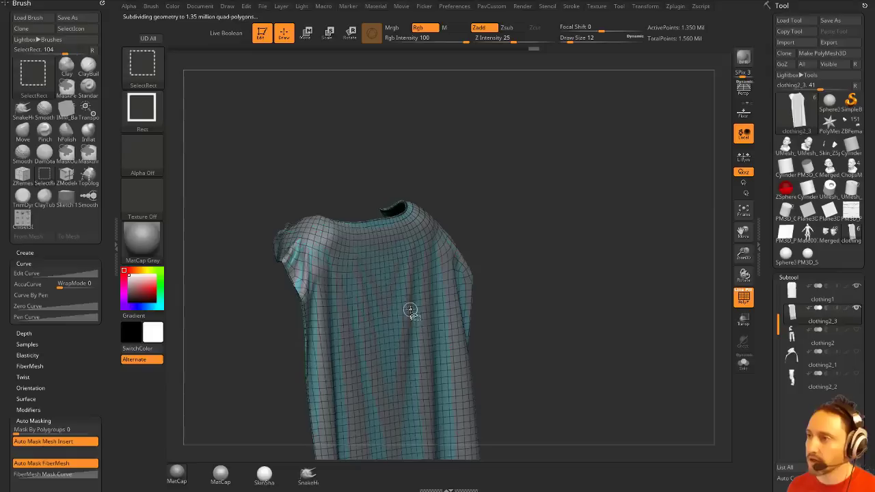
{"action": "left_click", "coordinate": [410, 309], "text": "ctrl+shift"}
{"action": "key", "text": "space"}
{"action": "left_click", "coordinate": [585, 469]}
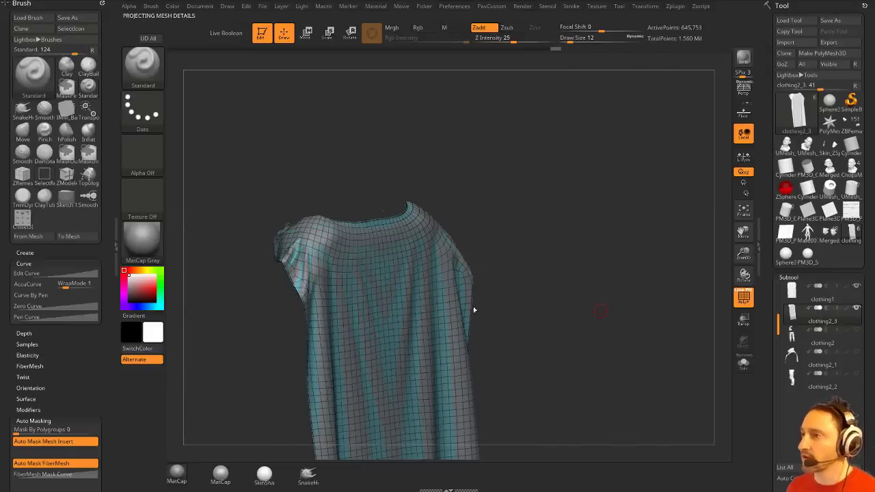
{"action": "left_click", "coordinate": [565, 254], "text": "ctrl+shift"}
View the garment copy alone without its wireframe and lower it to subdivision level 1.
{"action": "left_click_drag", "start_coordinate": [604, 235], "coordinate": [724, 270]}
{"action": "left_click", "coordinate": [742, 364]}
{"action": "left_click", "coordinate": [744, 296]}
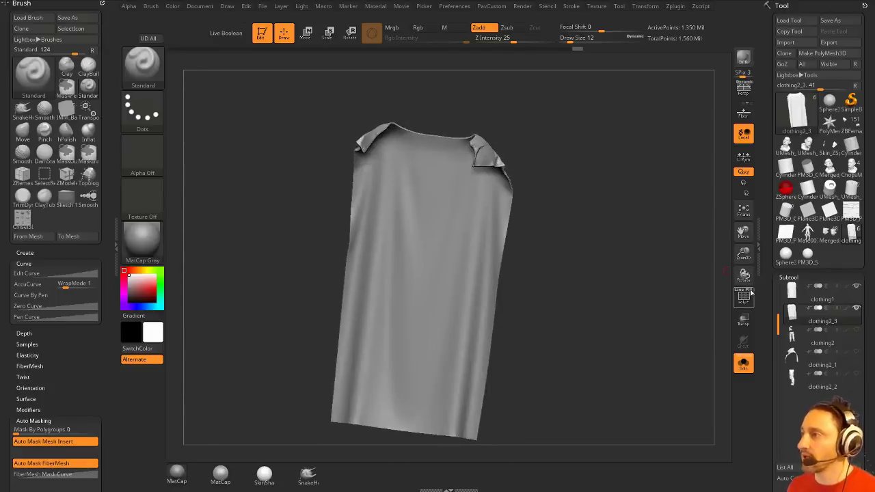
{"action": "left_click_drag", "start_coordinate": [763, 311], "coordinate": [771, 171]}
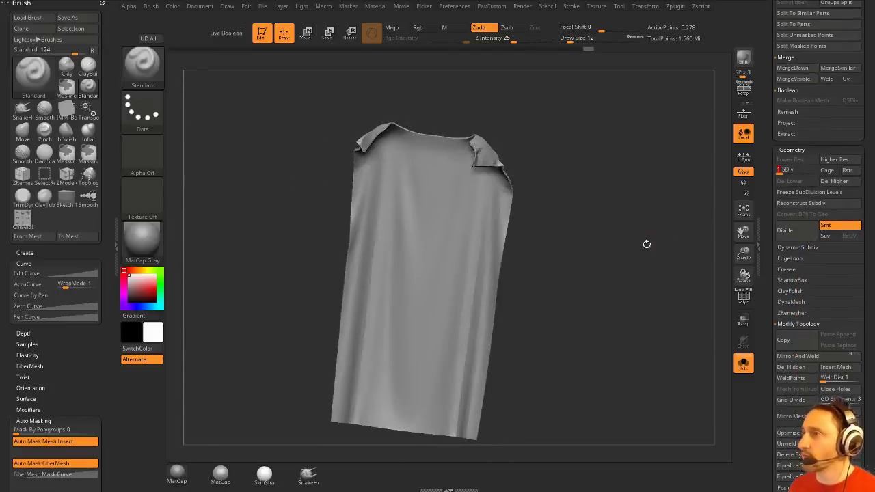
Bend the garment's side edge inward using the Move brush at draw size 299, and raise the mesh to subdivision level 5.
{"action": "left_click_drag", "start_coordinate": [646, 244], "coordinate": [602, 244]}
{"action": "key", "text": "s"}
{"action": "left_click", "coordinate": [605, 245]}
{"action": "key", "text": "b"}
{"action": "key", "text": "m"}
{"action": "key", "text": "v"}
{"action": "left_click_drag", "start_coordinate": [417, 261], "coordinate": [544, 282]}
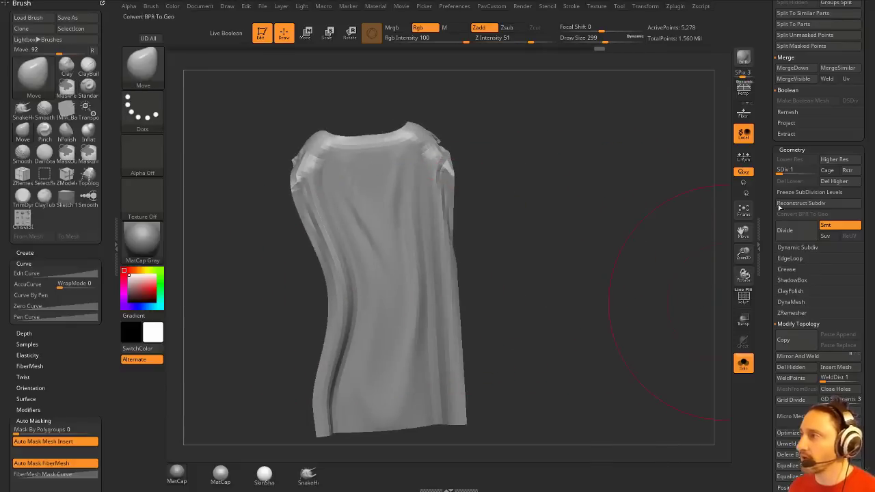
{"action": "left_click_drag", "start_coordinate": [814, 171], "coordinate": [816, 170]}
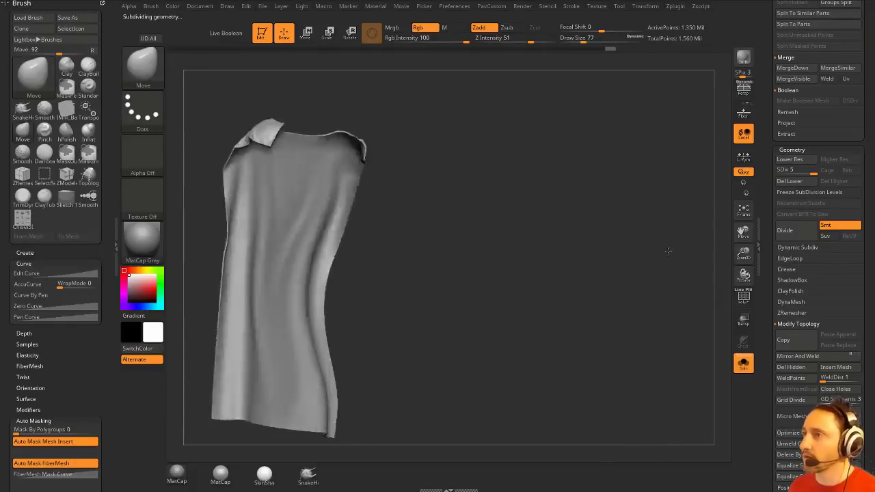